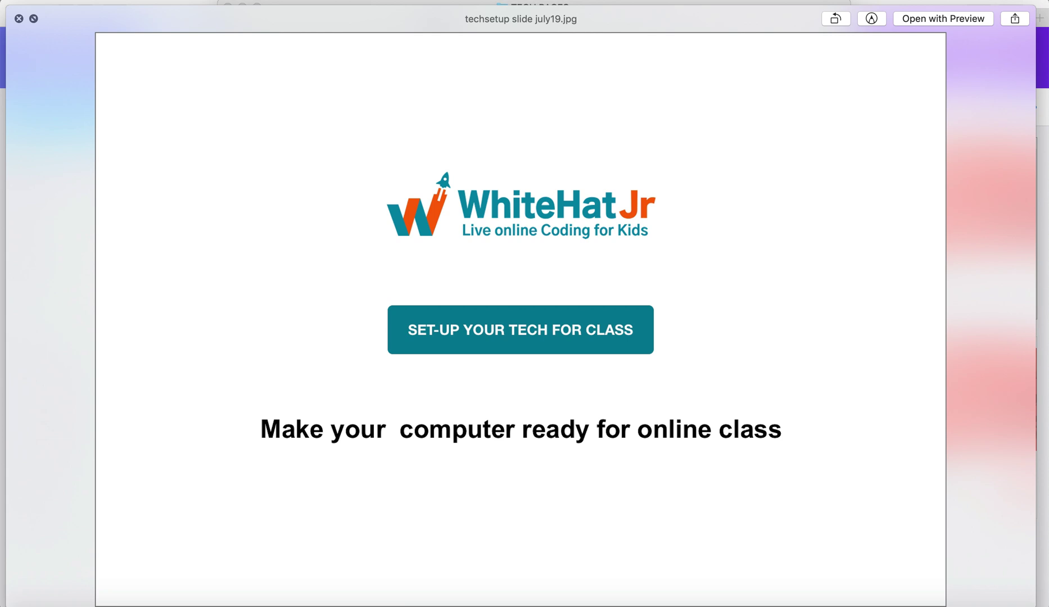
- Open the WhitehatJr Support trial-class email in Safari and follow its SET-UP YOUR TECH FOR CLASS link
{"action": "key", "text": "cmd+Tab"}
{"action": "key", "text": "space"}
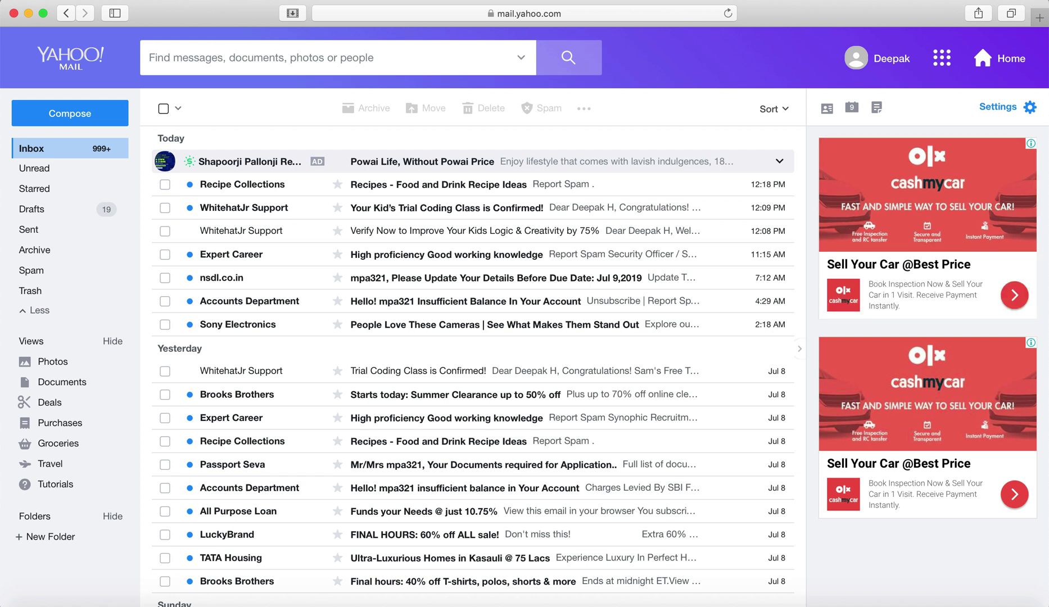
{"action": "mouse_move", "coordinate": [464, 208]}
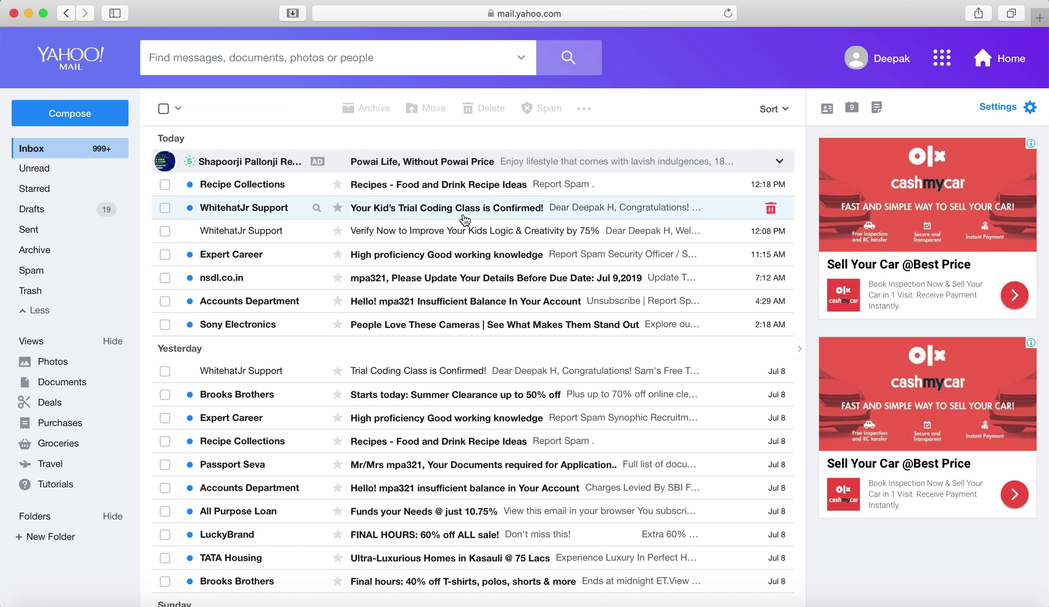
{"action": "left_click", "coordinate": [465, 219]}
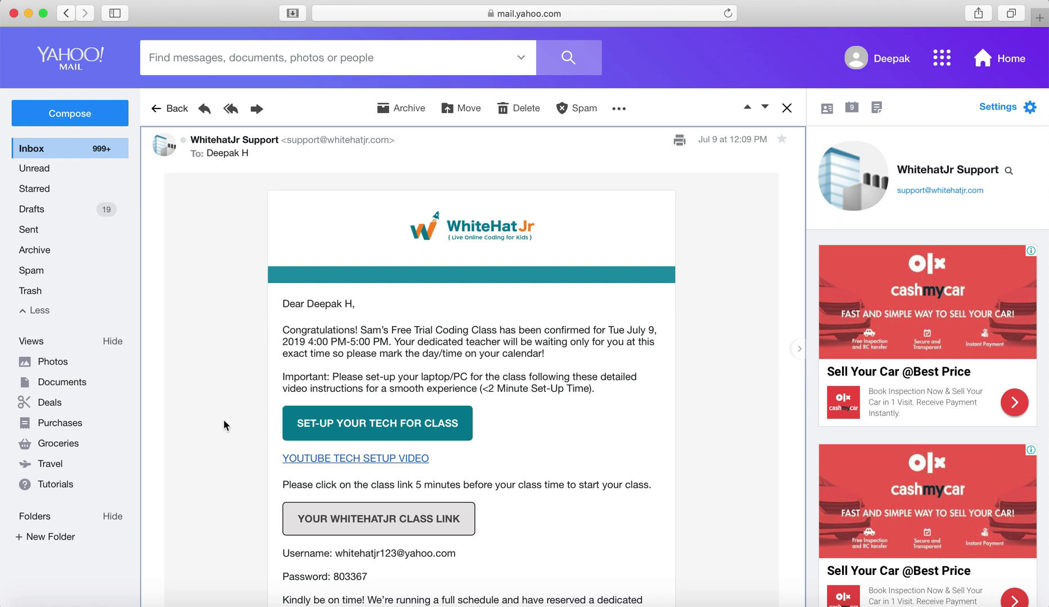
{"action": "left_click", "coordinate": [375, 428]}
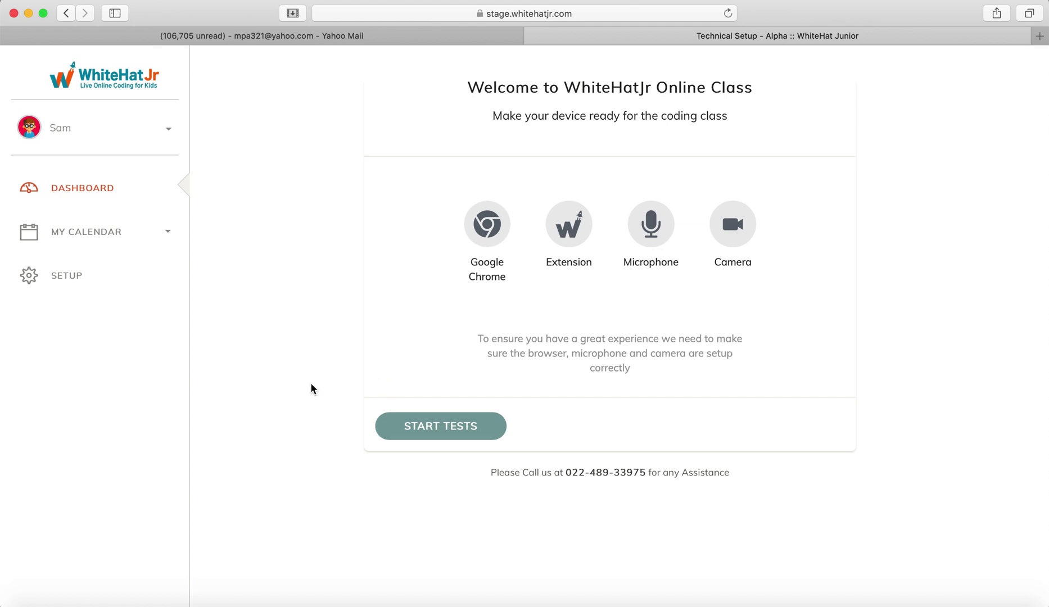
- Run the device tests and report Chrome is already installed for the failed Chrome check
{"action": "left_click", "coordinate": [431, 433]}
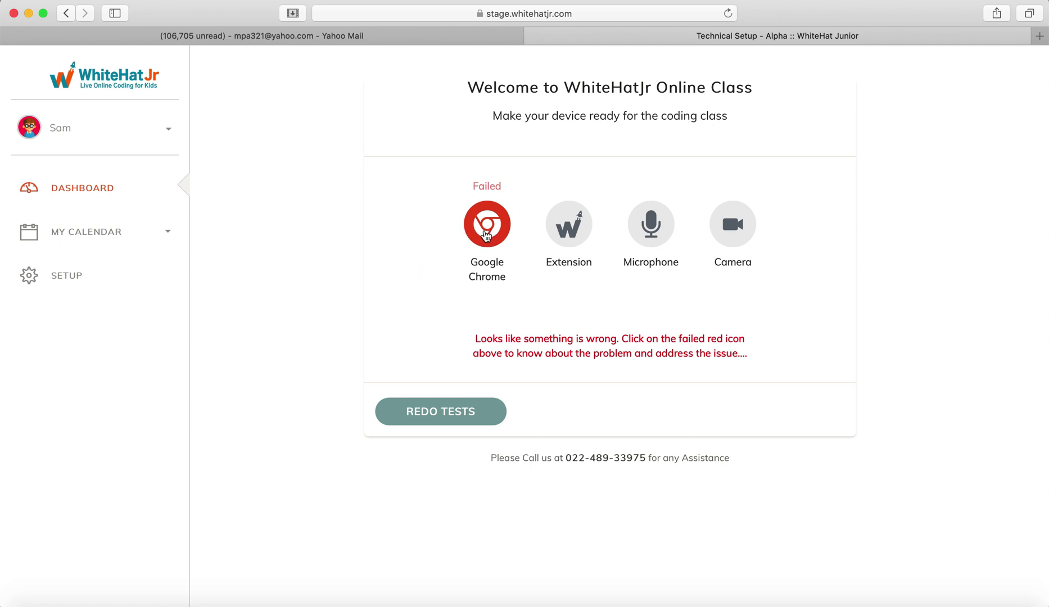
{"action": "left_click", "coordinate": [485, 233]}
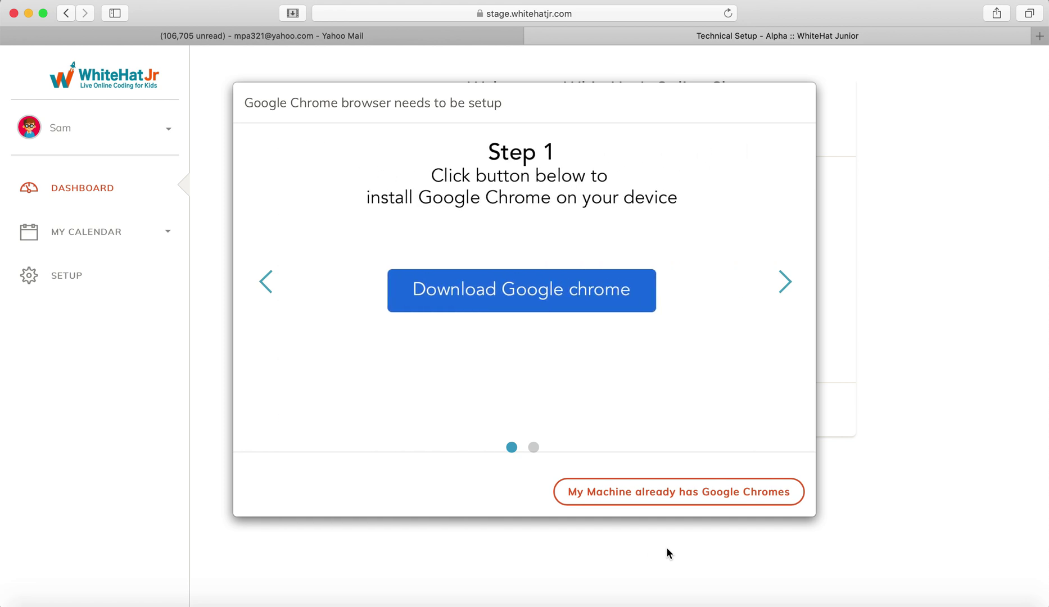
{"action": "left_click", "coordinate": [674, 496]}
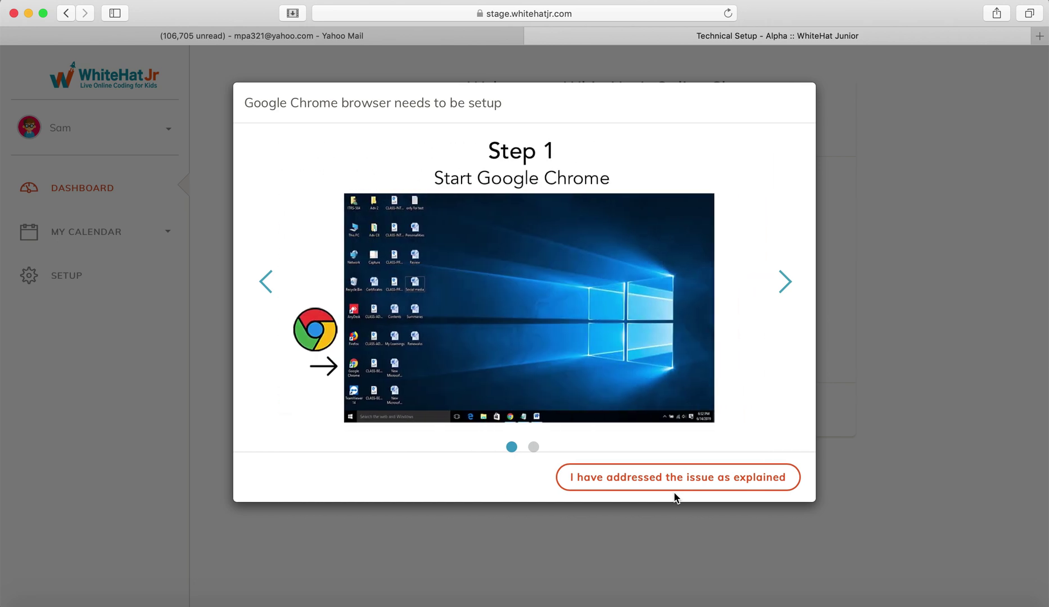
- Open the WhitehatJr Support email in Yahoo Mail within Chrome to reach the tech-setup page
{"action": "key", "text": "super+Tab"}
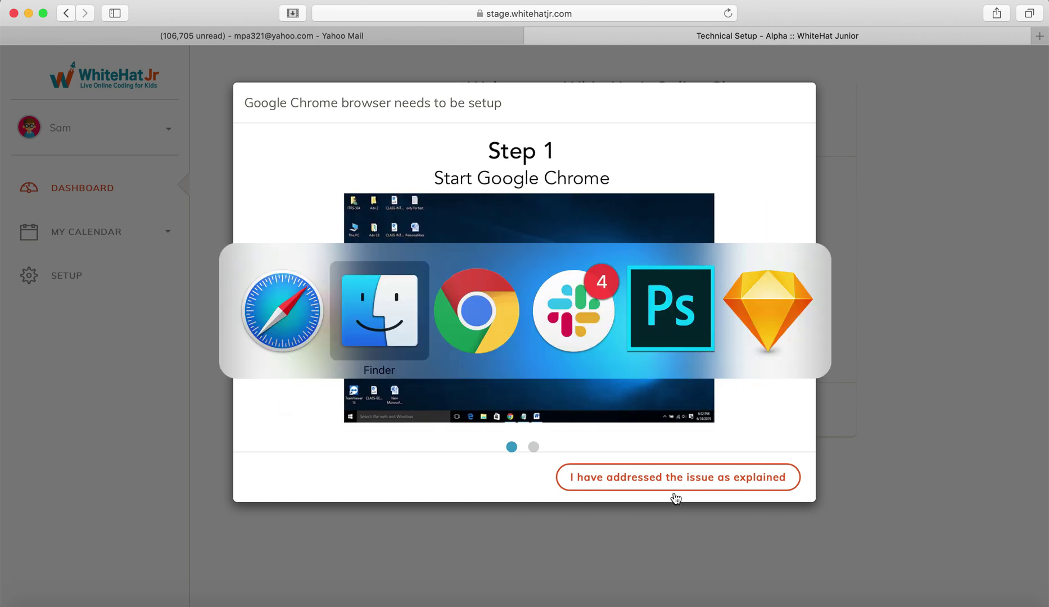
{"action": "key", "text": "super+Tab"}
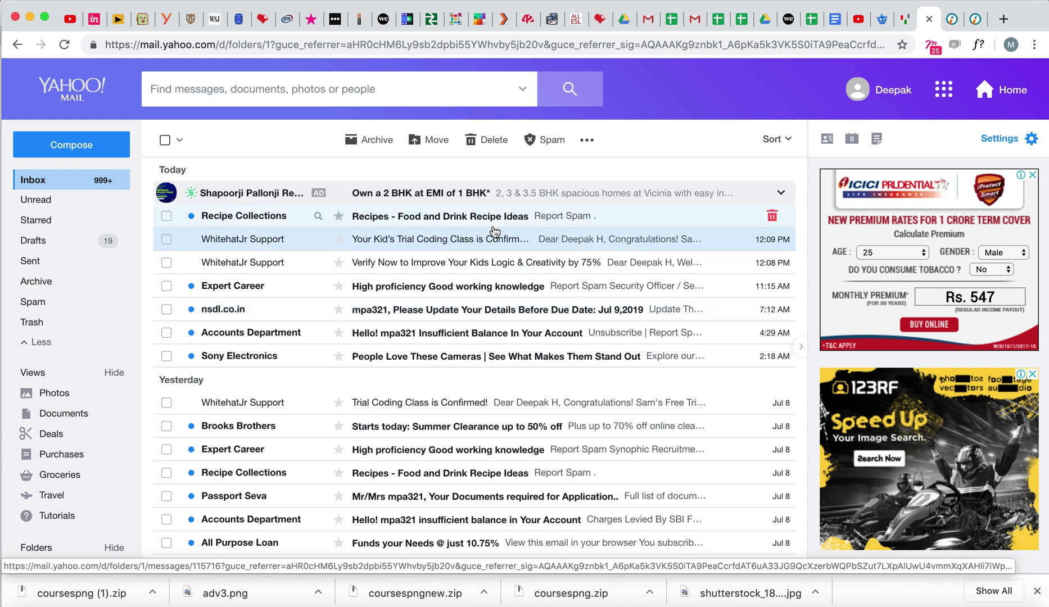
{"action": "left_click", "coordinate": [480, 239]}
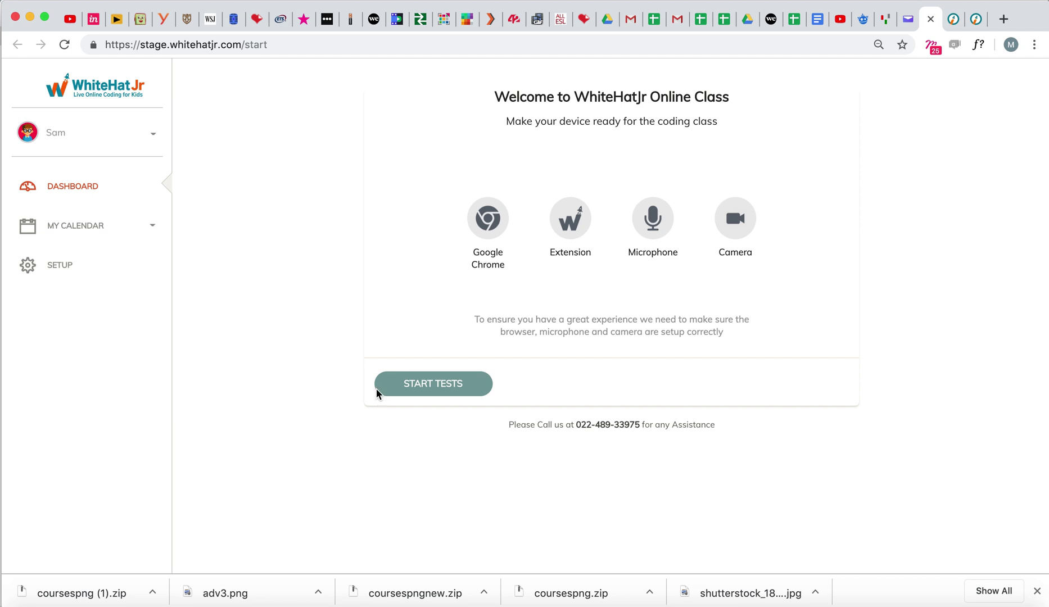
- Rerun the device tests in Chrome and view help for the failed Extension check
{"action": "left_click", "coordinate": [423, 390]}
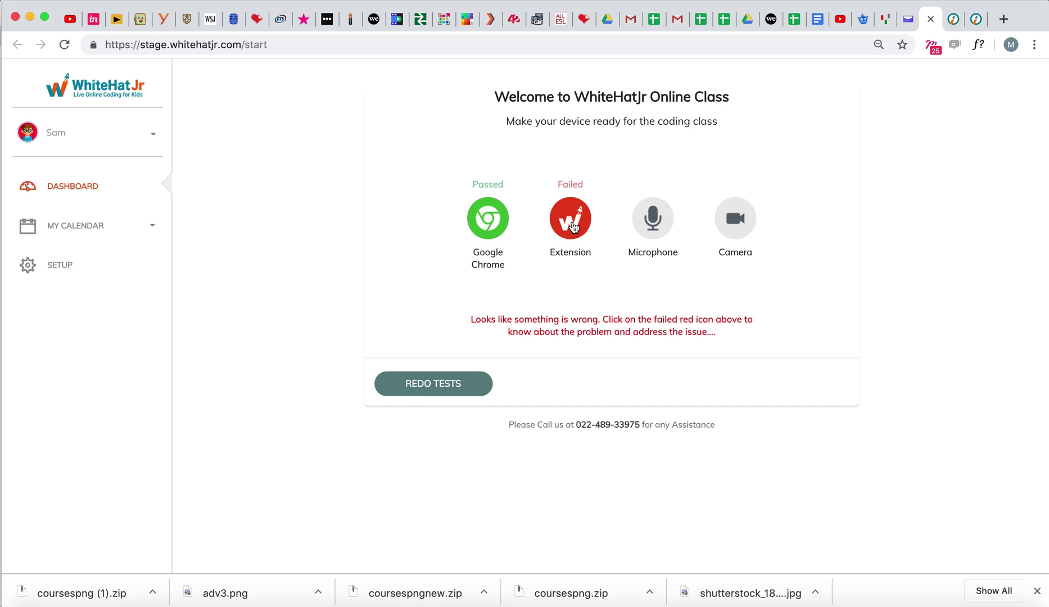
{"action": "left_click", "coordinate": [573, 227]}
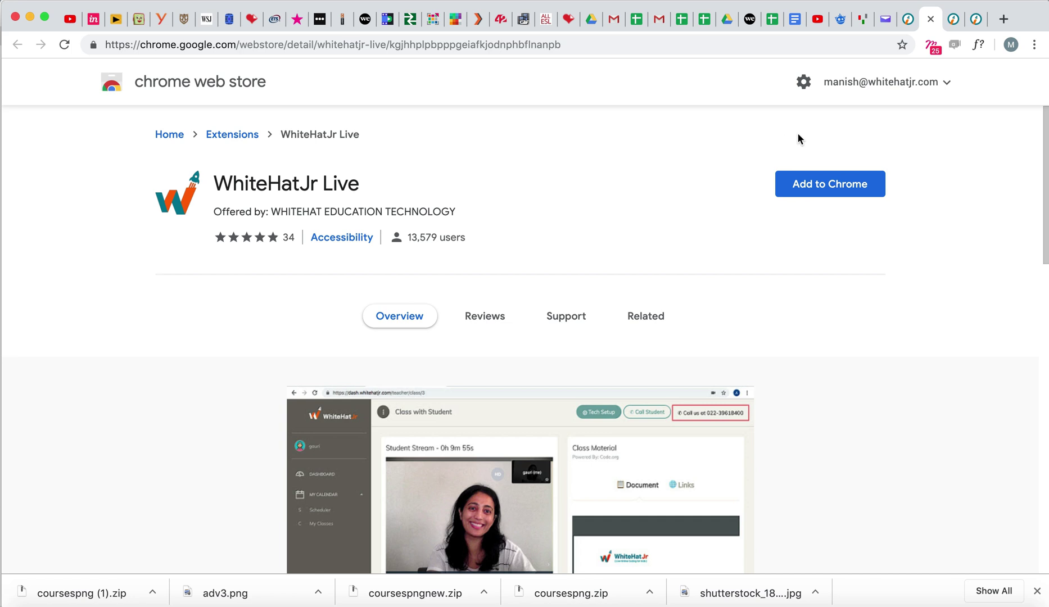
- Add the WhiteHatJr Live extension to Chrome and go back to the stage.whitehatjr.com tab
{"action": "left_click", "coordinate": [830, 189]}
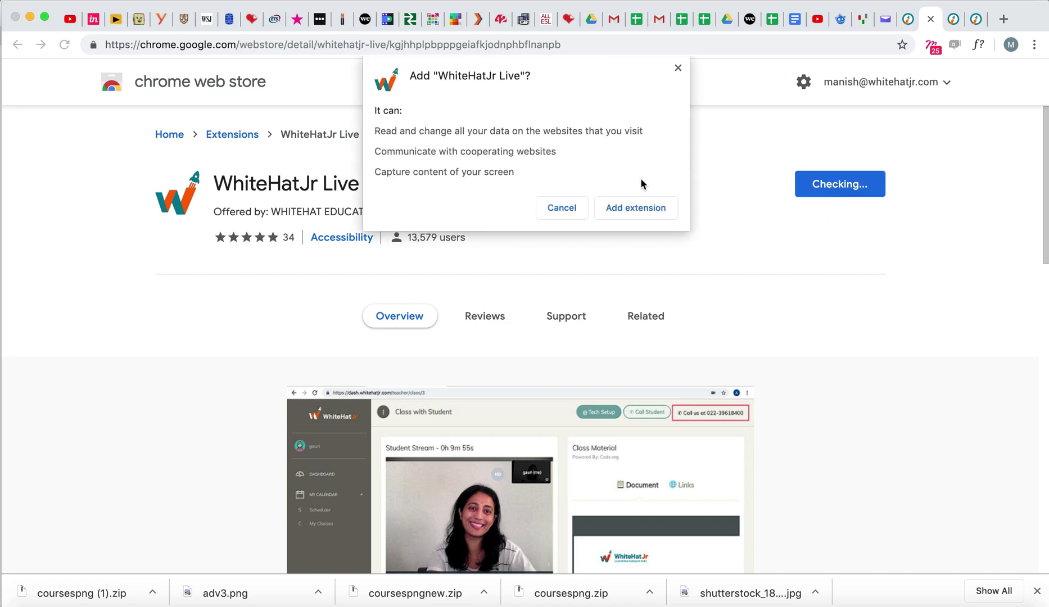
{"action": "left_click", "coordinate": [635, 212]}
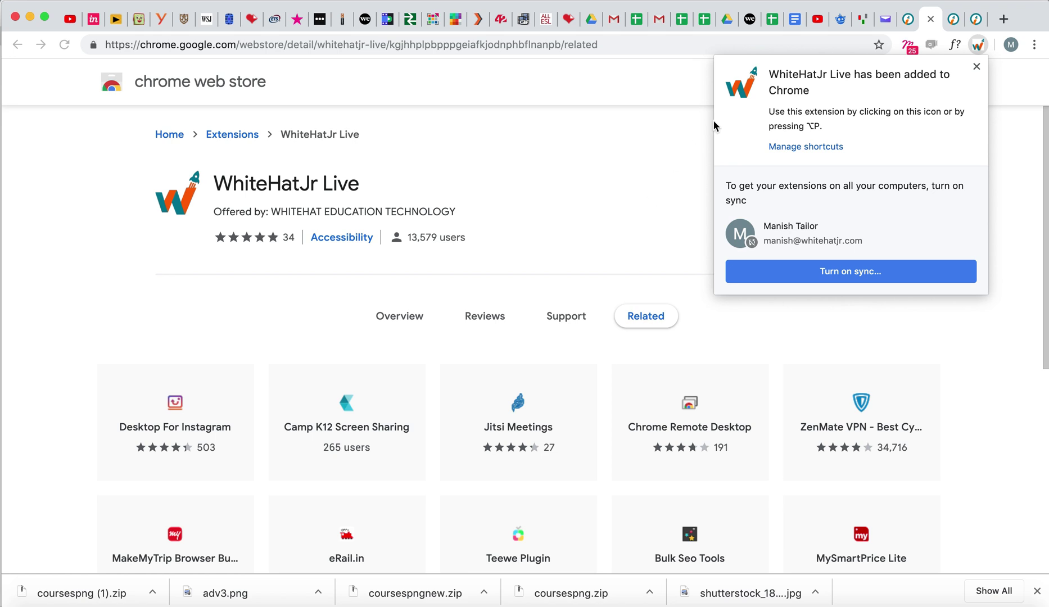
{"action": "left_click", "coordinate": [906, 22]}
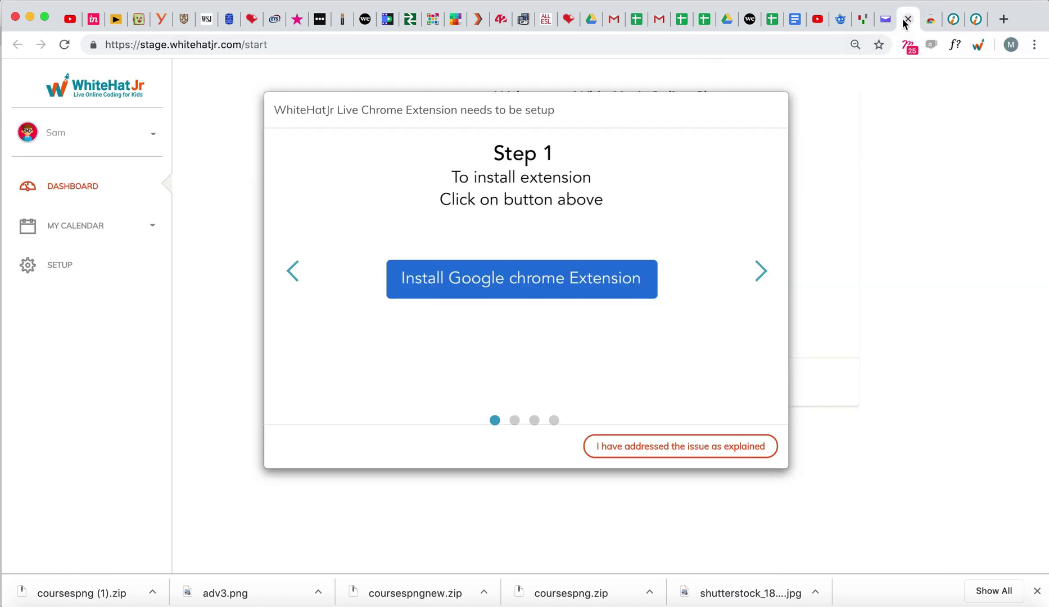
- Mark the extension issue as addressed and view help for the failed Microphone check
{"action": "left_click", "coordinate": [677, 455]}
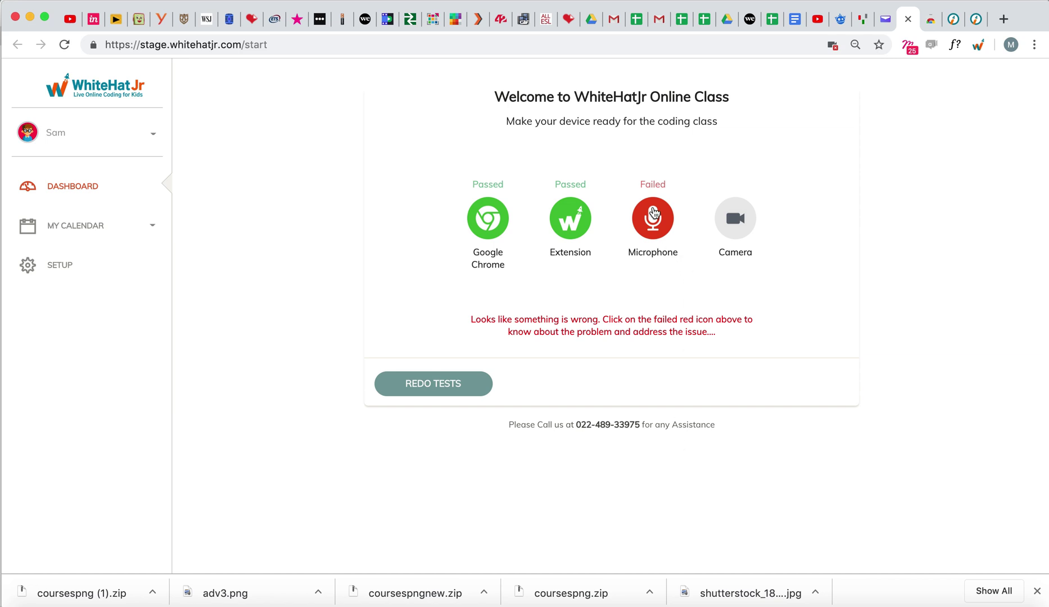
{"action": "left_click", "coordinate": [653, 216]}
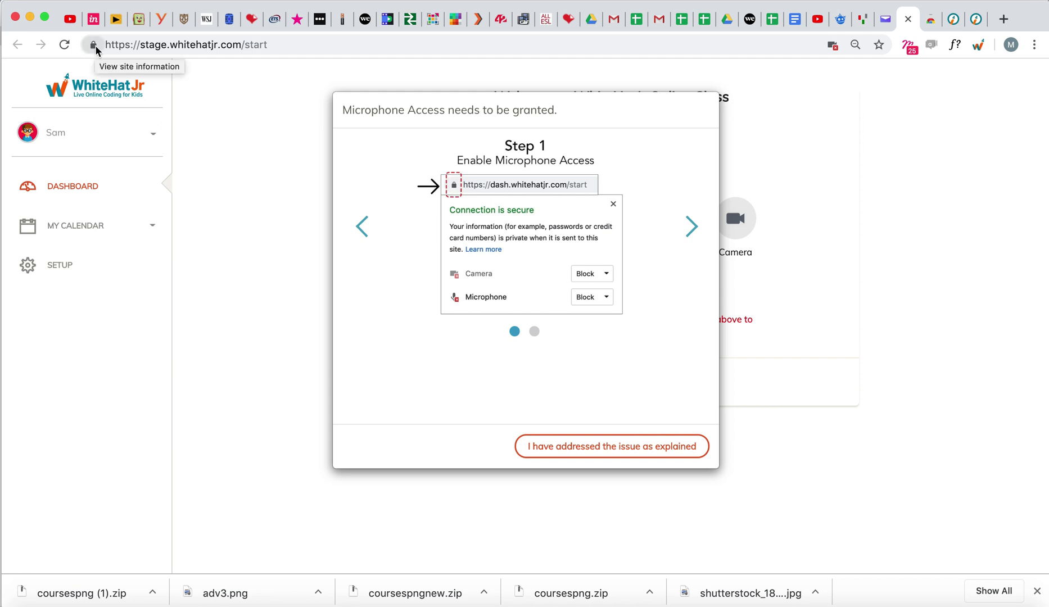
- Set Camera and Microphone to Allow in the site's address-bar permission settings
{"action": "left_click", "coordinate": [95, 49]}
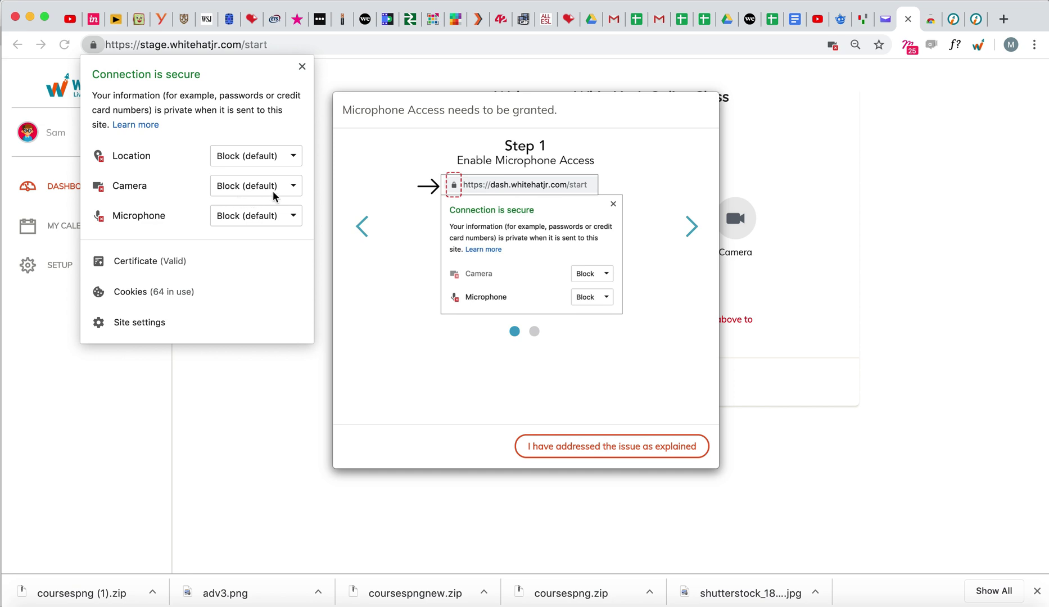
{"action": "left_click", "coordinate": [292, 186]}
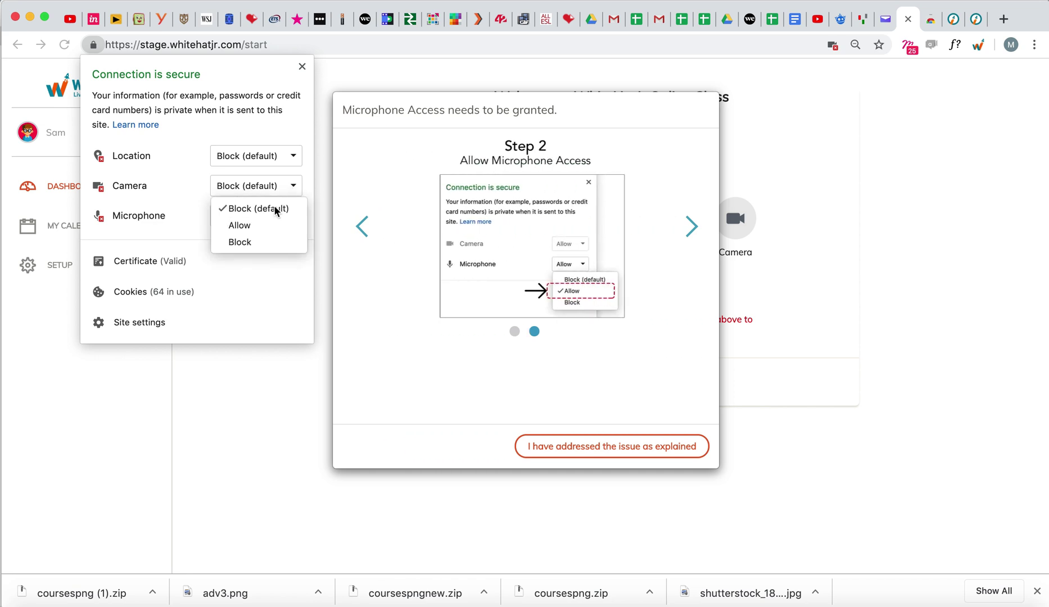
{"action": "left_click", "coordinate": [250, 227]}
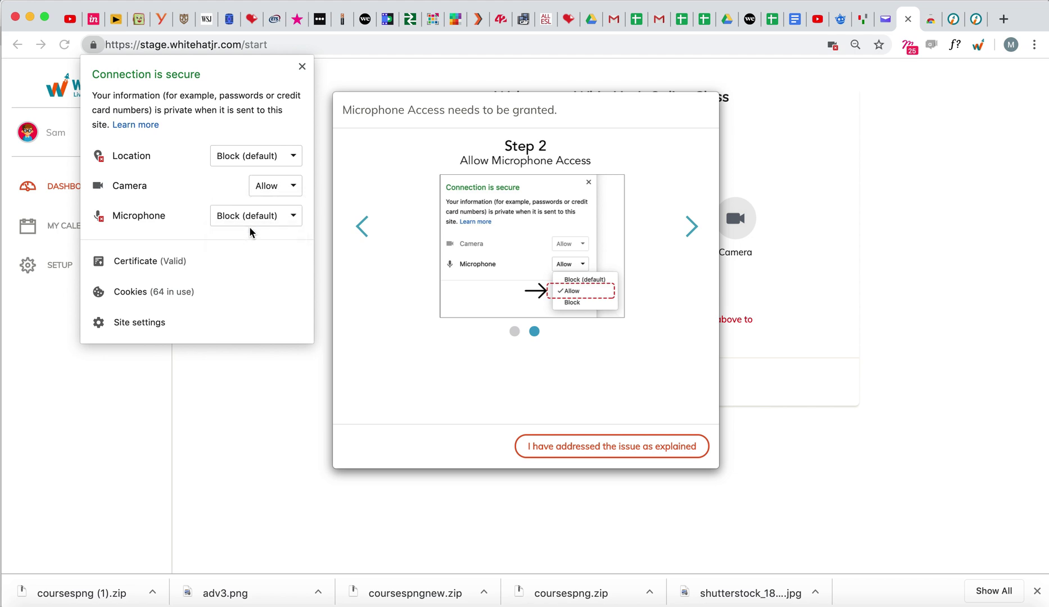
{"action": "left_click", "coordinate": [294, 217]}
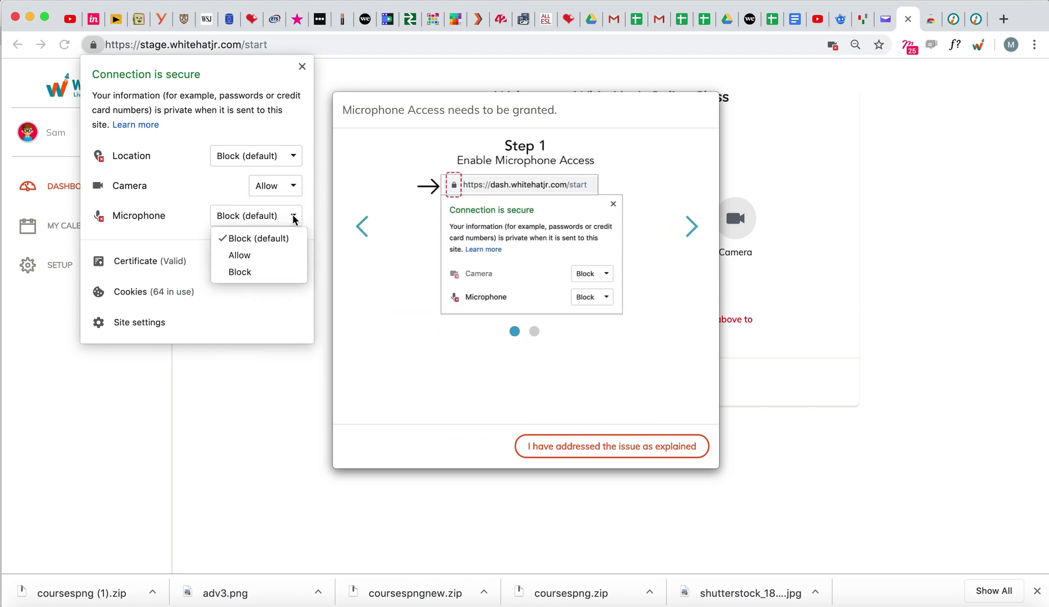
{"action": "left_click", "coordinate": [244, 259]}
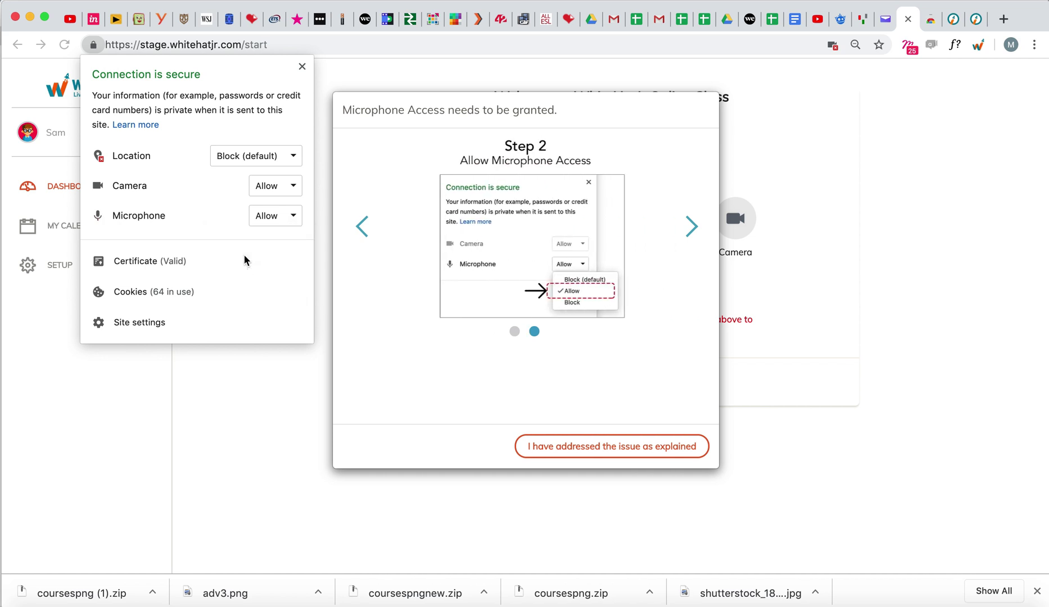
{"action": "left_click", "coordinate": [303, 68]}
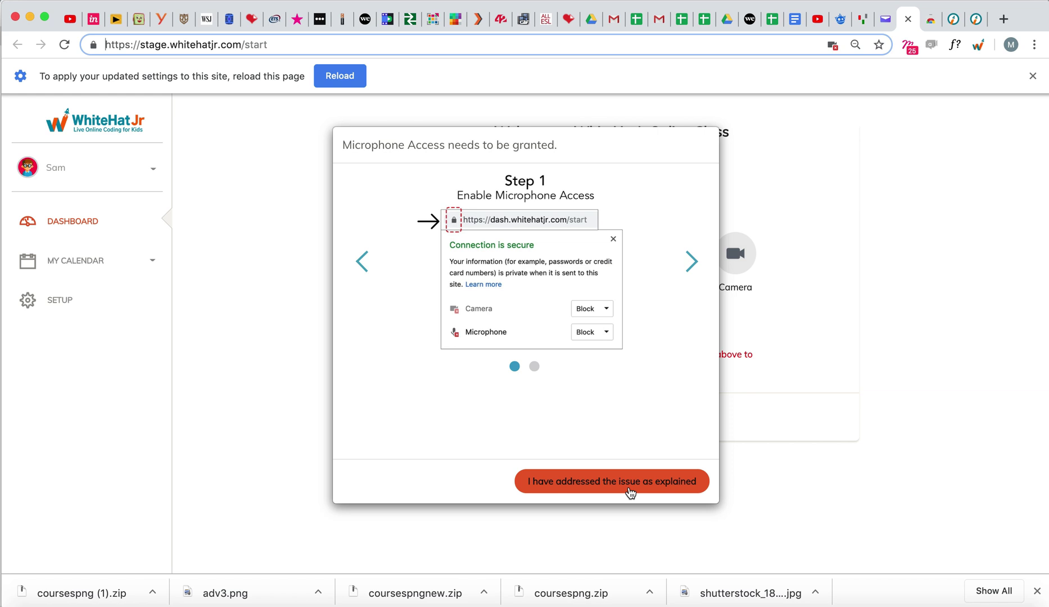
- Mark the microphone issue as addressed and click DONE on the all-passed check
{"action": "left_click", "coordinate": [630, 492]}
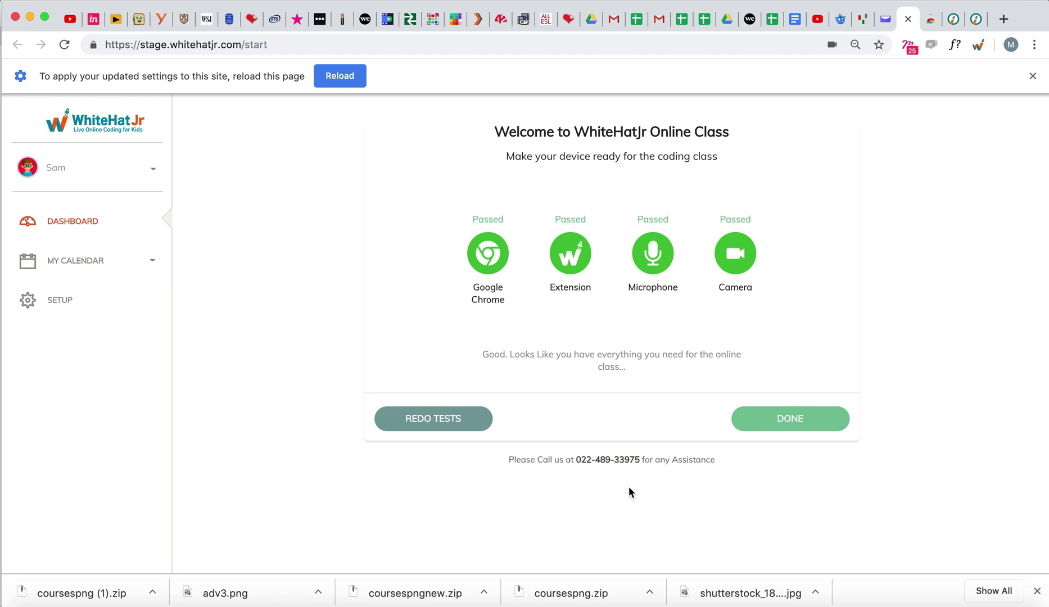
{"action": "left_click", "coordinate": [796, 423]}
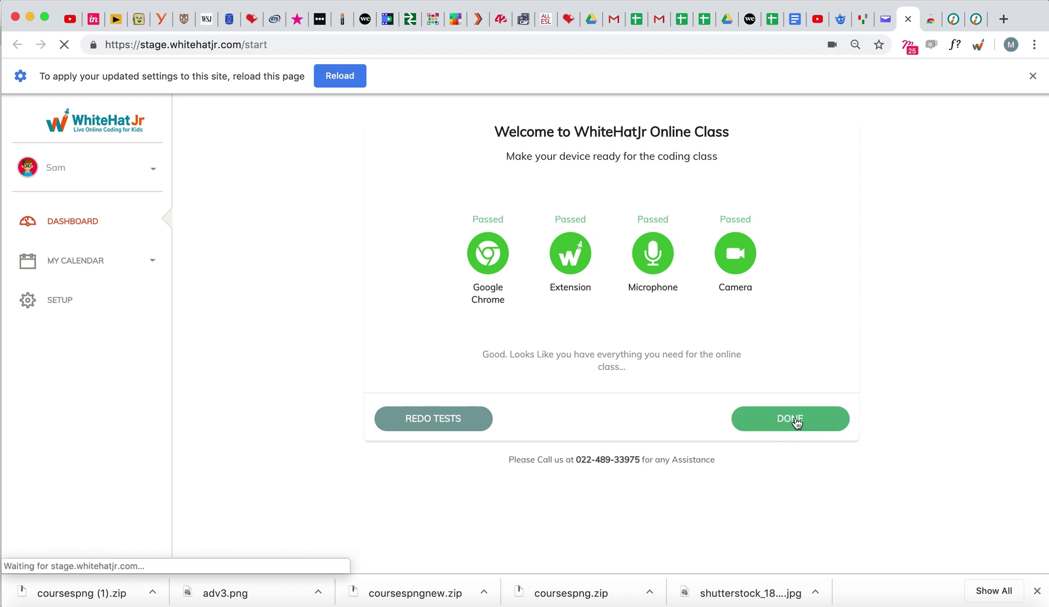